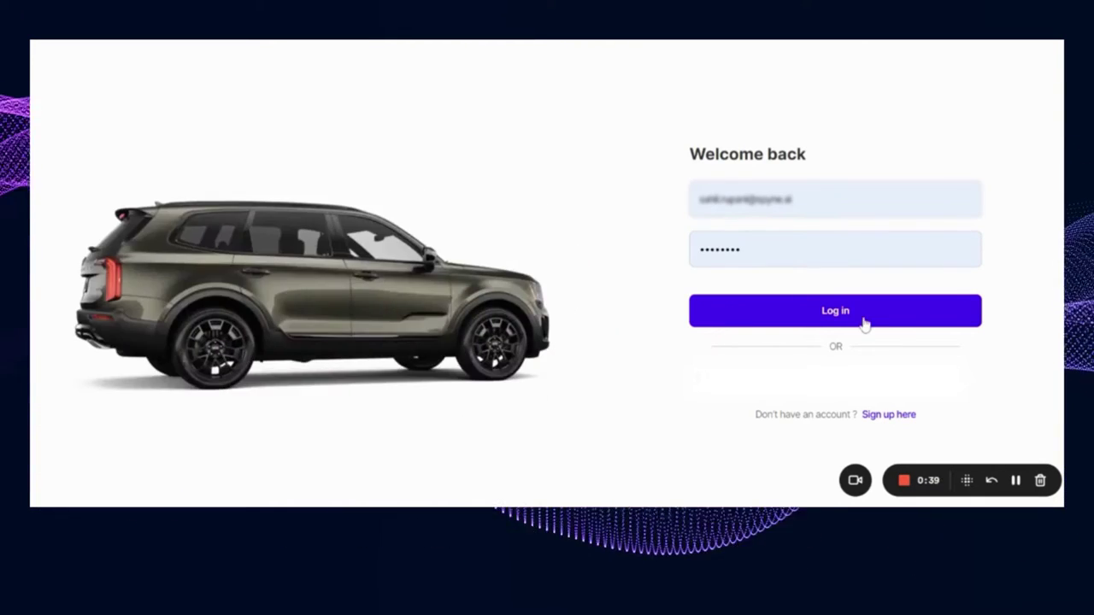
Log in to Spyne Console and scroll through the Home page sections
click(865, 322)
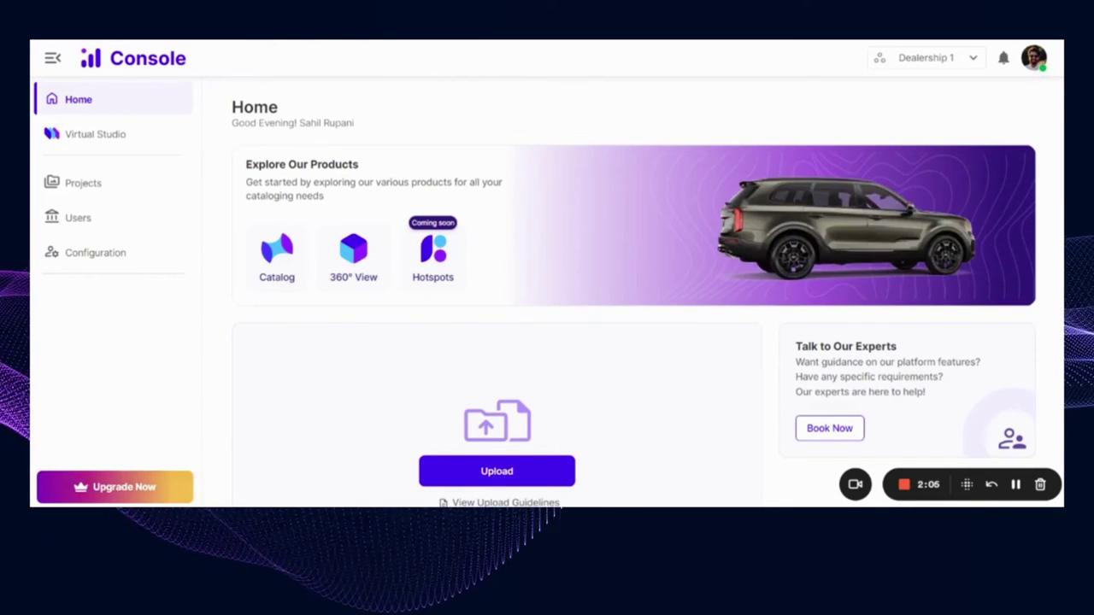
scroll(547, 291, down, 3)
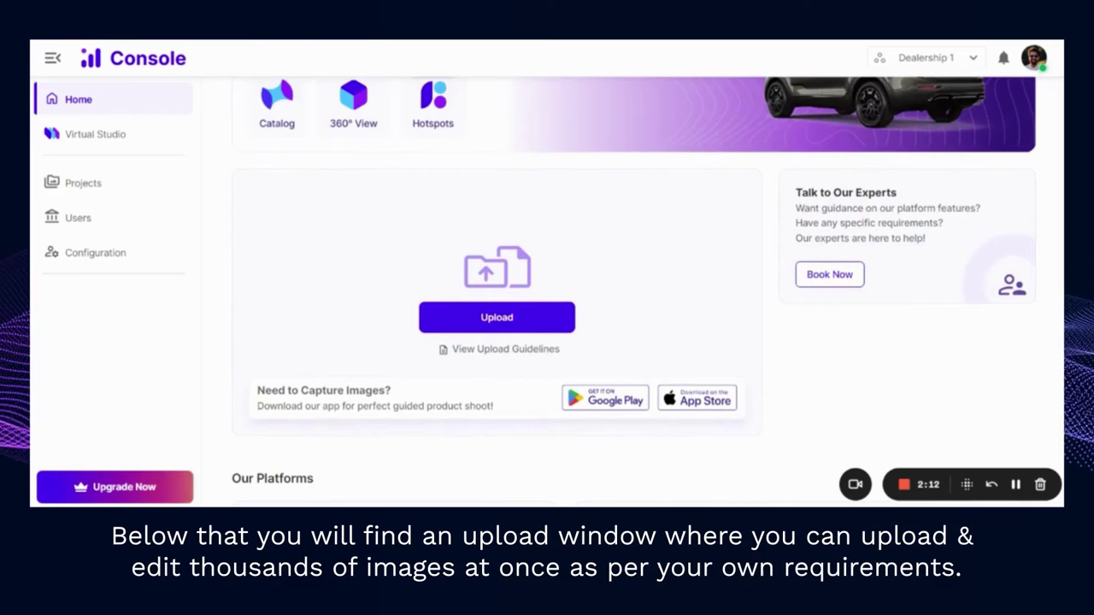
scroll(547, 291, down, 3)
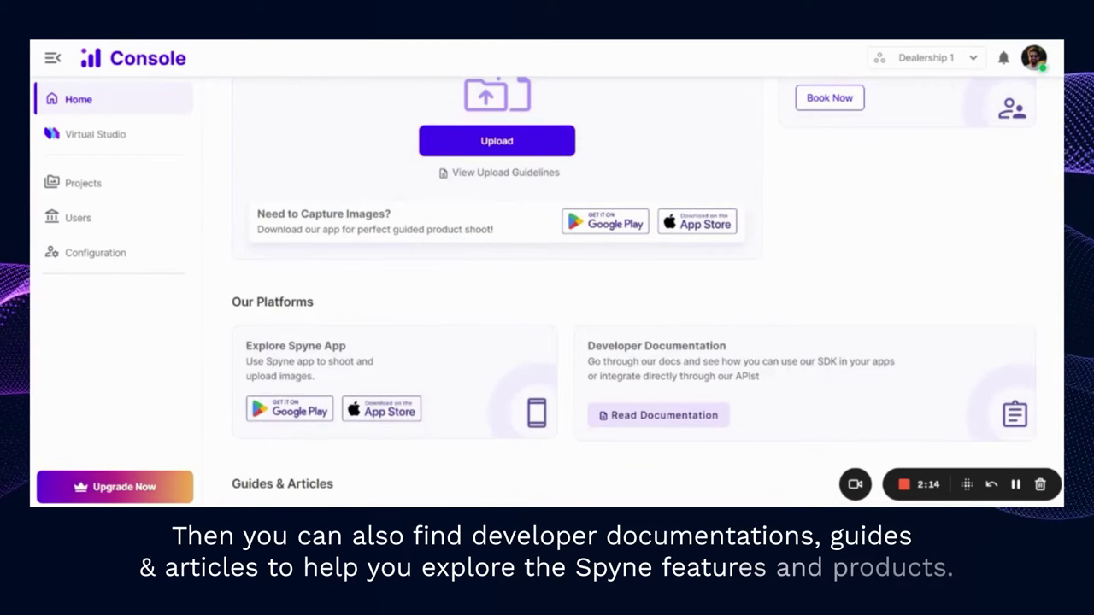
scroll(547, 291, down, 2)
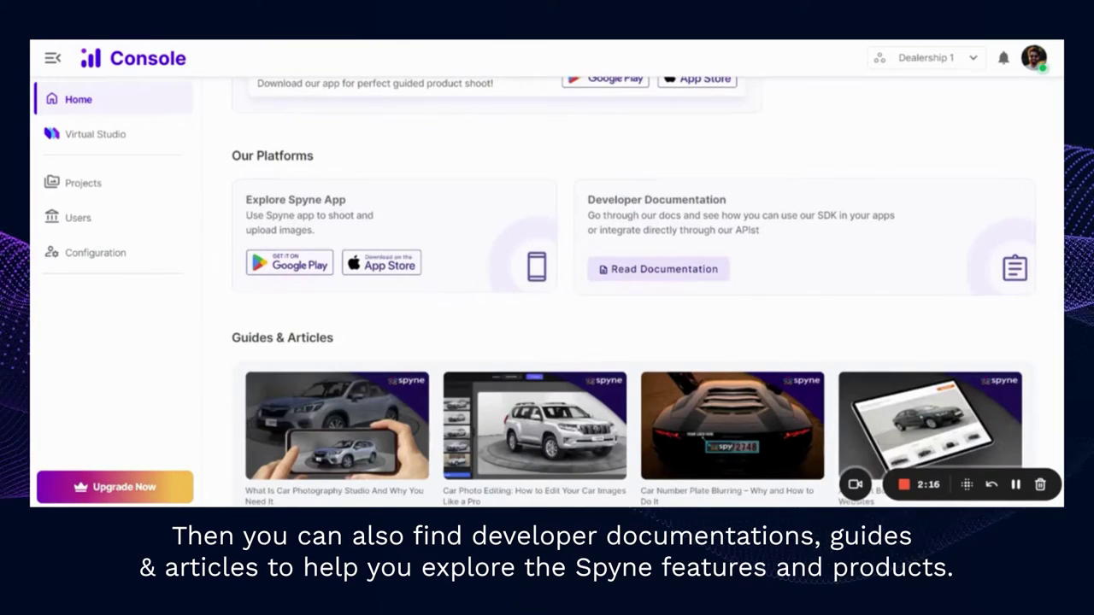
scroll(646, 366, down, 1)
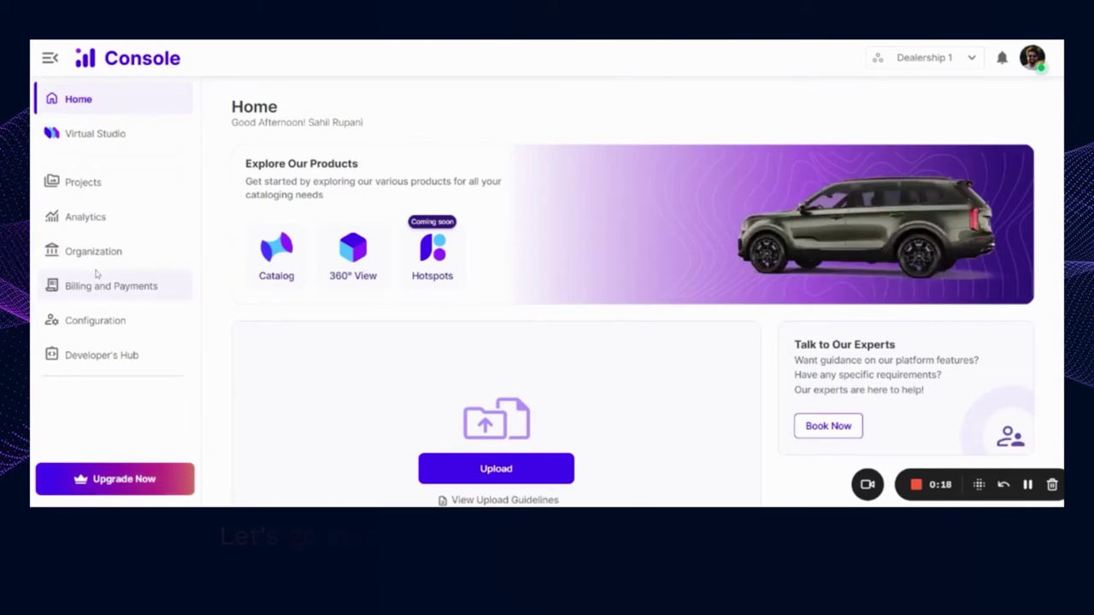
Start a Virtual Studio upload and name the SKU S001
click(112, 136)
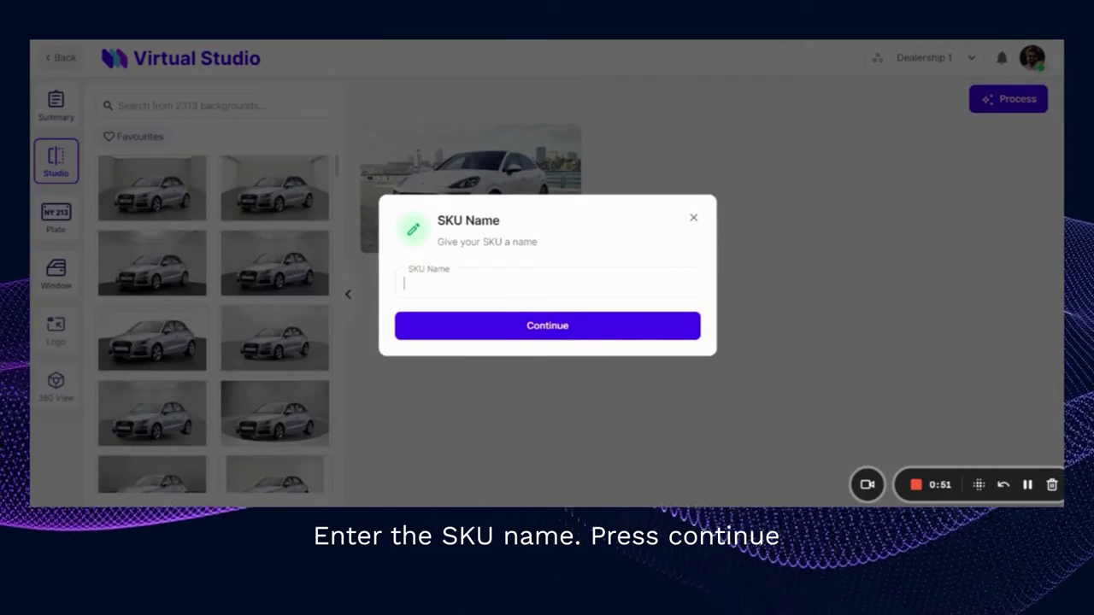
text(S)
text(001)
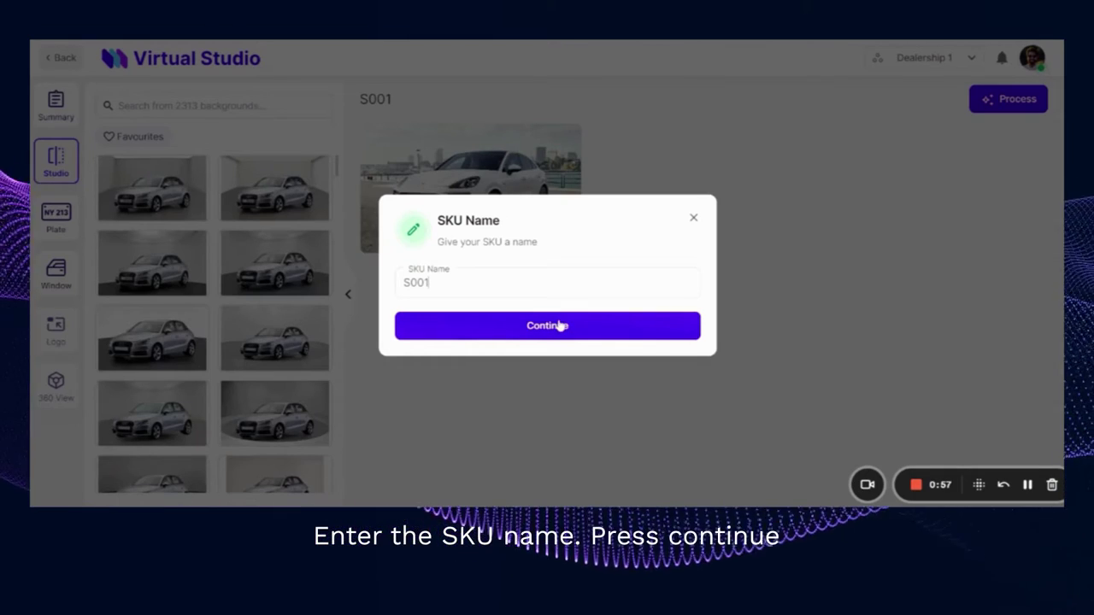
click(559, 325)
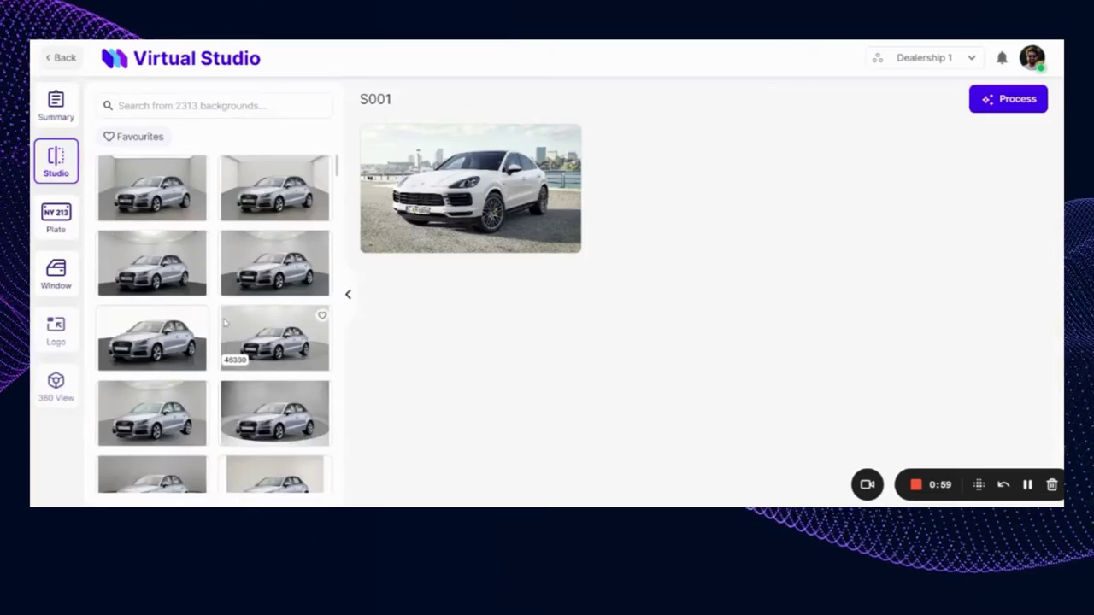
Pick the chevron studio background for S001 and bring up the number plate settings
scroll(225, 323, down, 10)
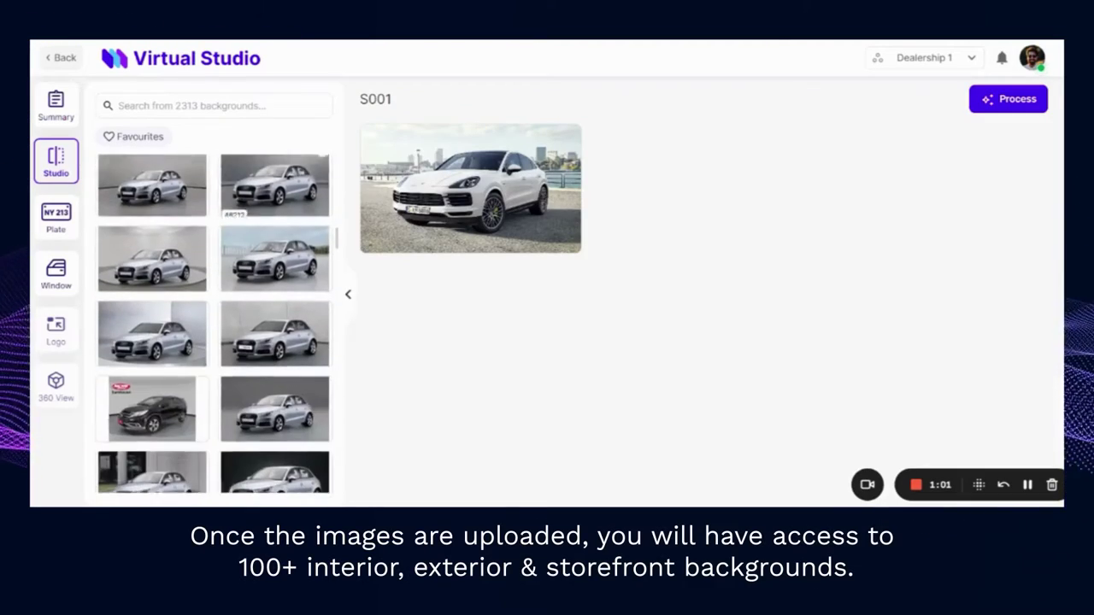
scroll(273, 317, down, 5)
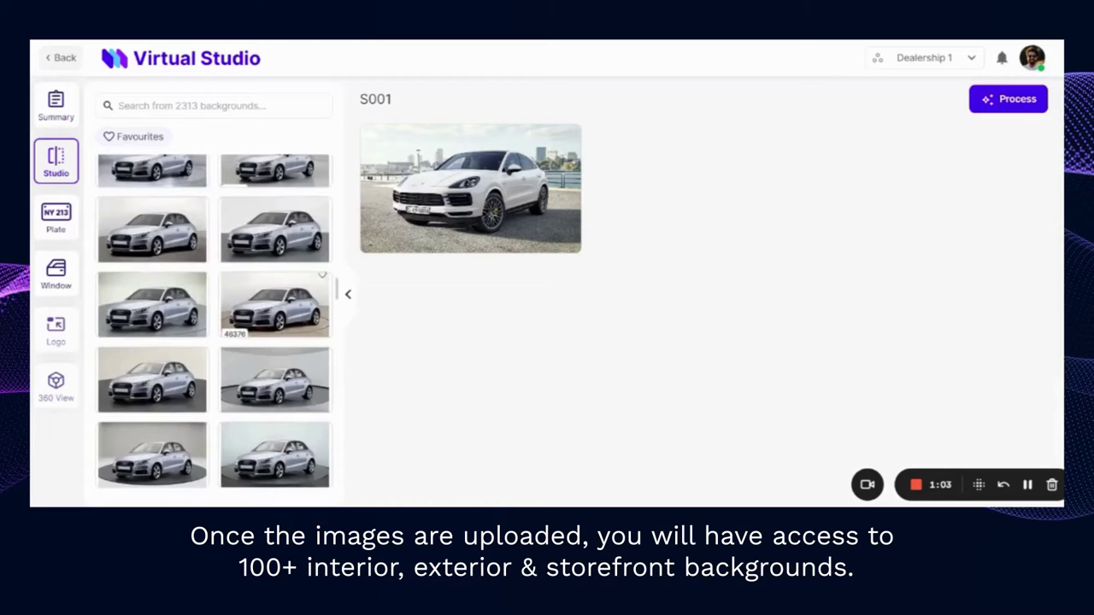
scroll(273, 299, down, 5)
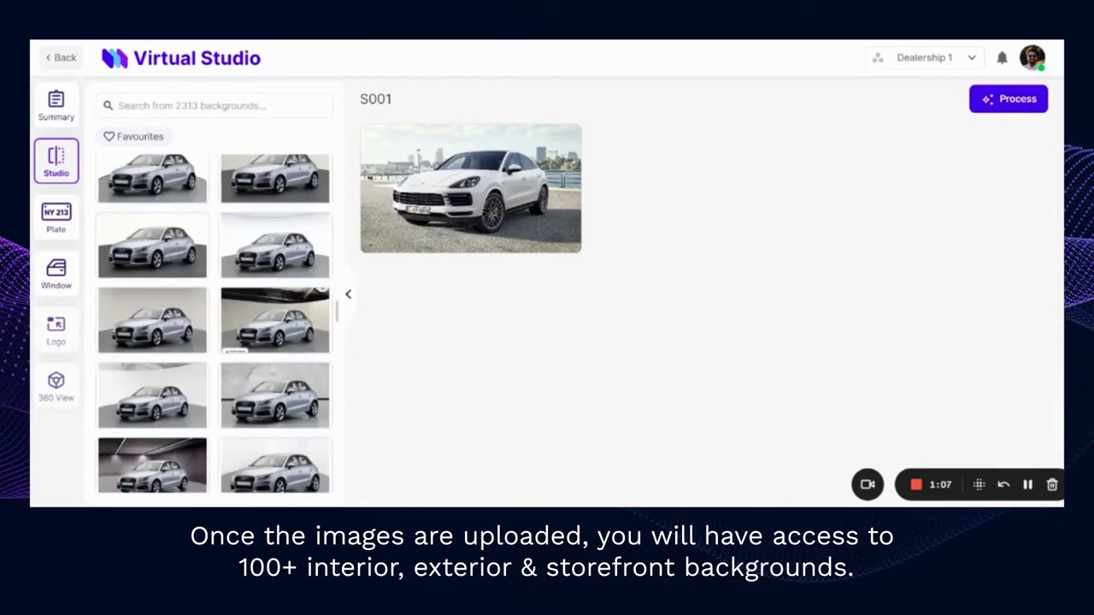
scroll(274, 291, down, 3)
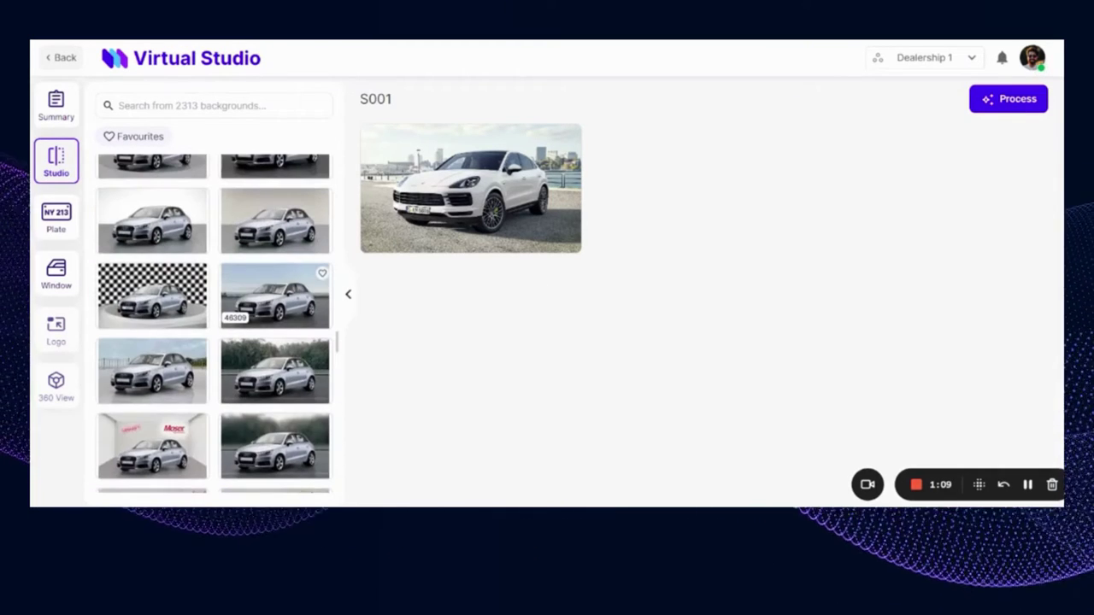
scroll(213, 325, down, 5)
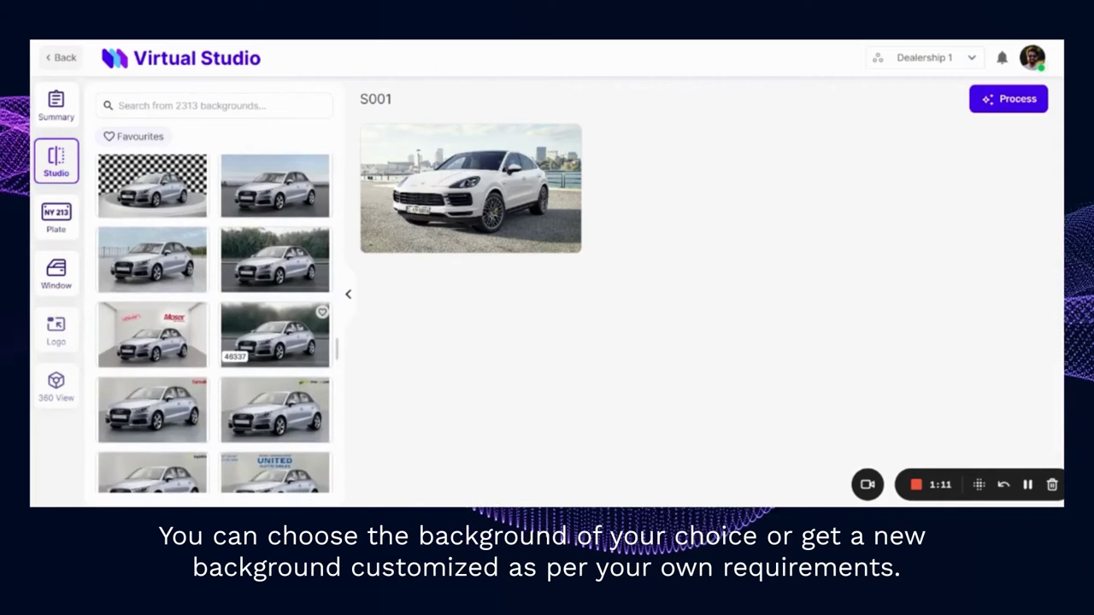
scroll(214, 325, down, 5)
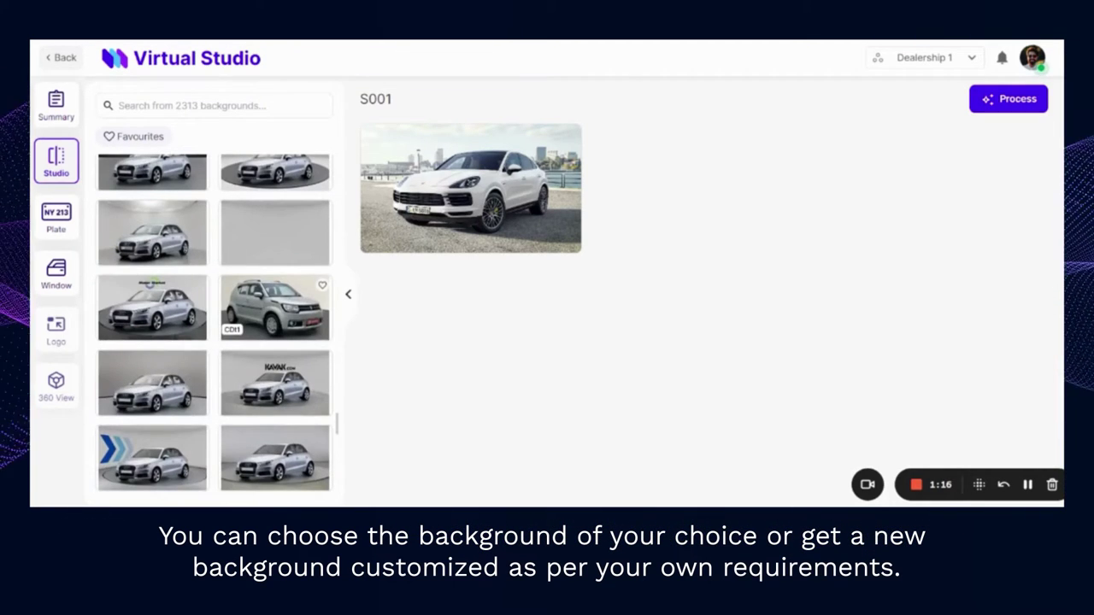
click(152, 450)
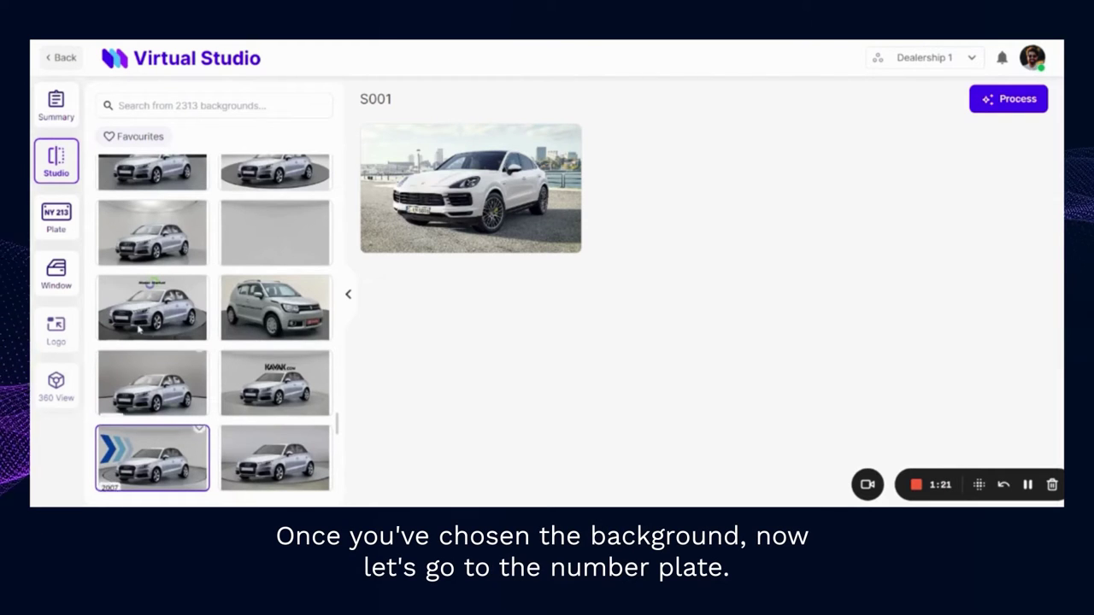
click(56, 219)
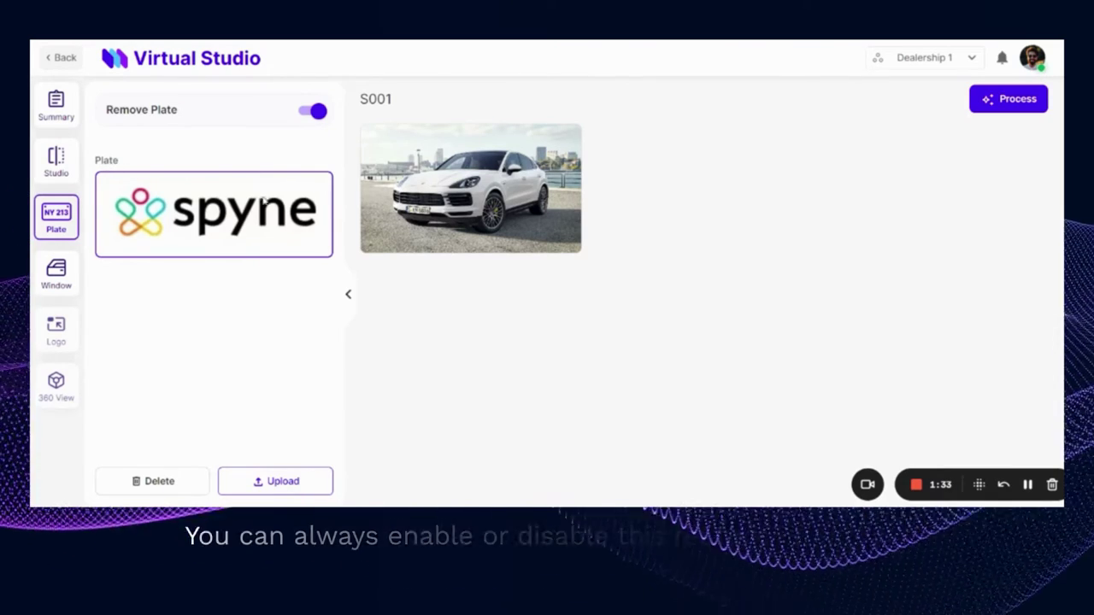
Turn number plate removal off and back on, then show the Window settings
click(311, 112)
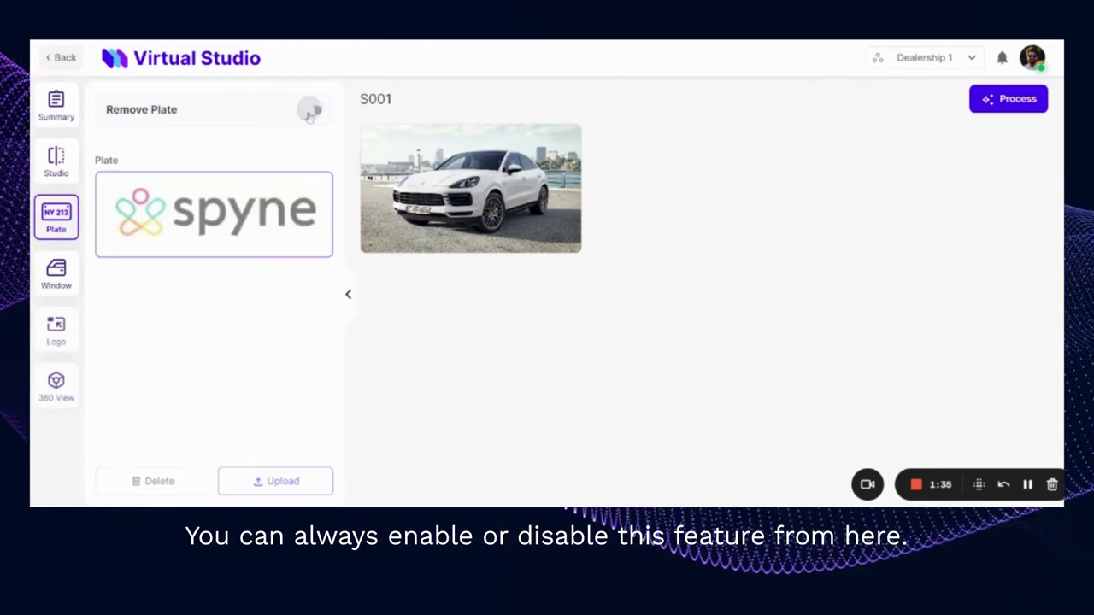
click(312, 112)
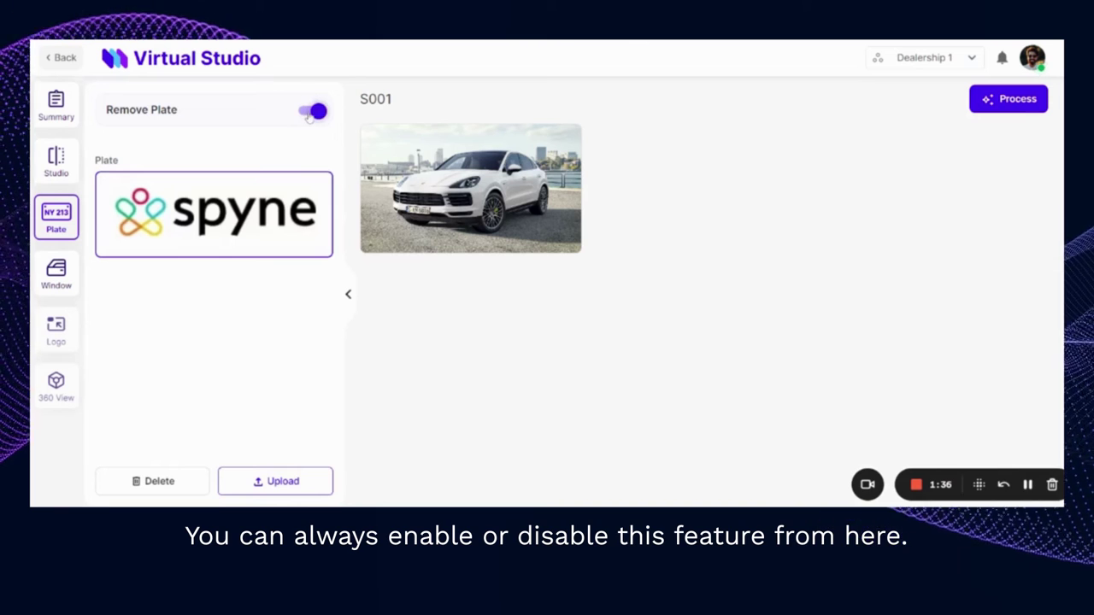
click(57, 275)
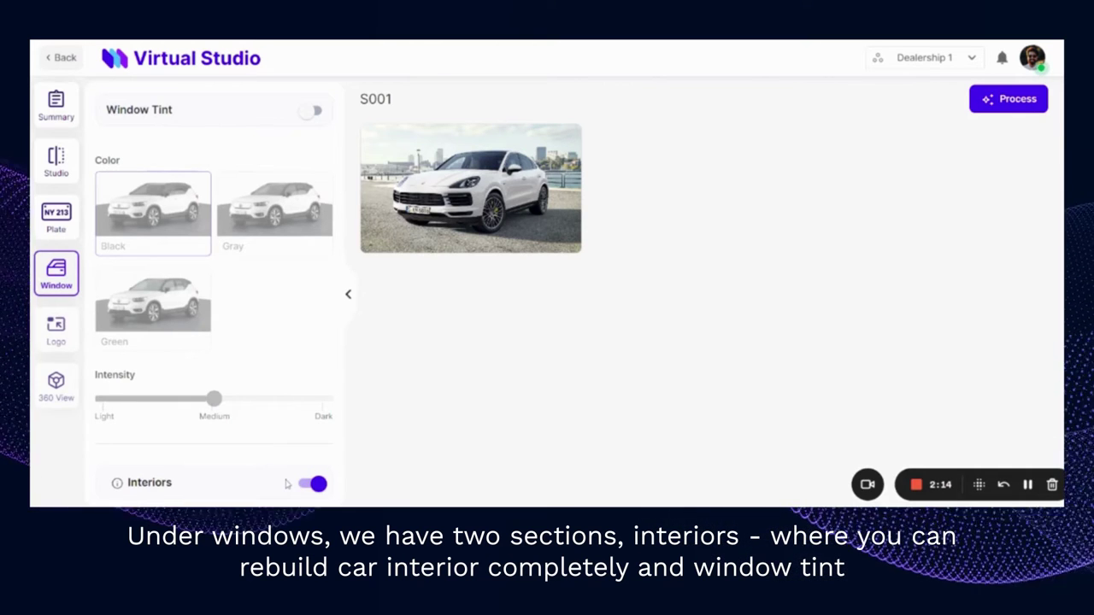
Turn on Black window tint, trying Light intensity before settling on Medium
click(306, 113)
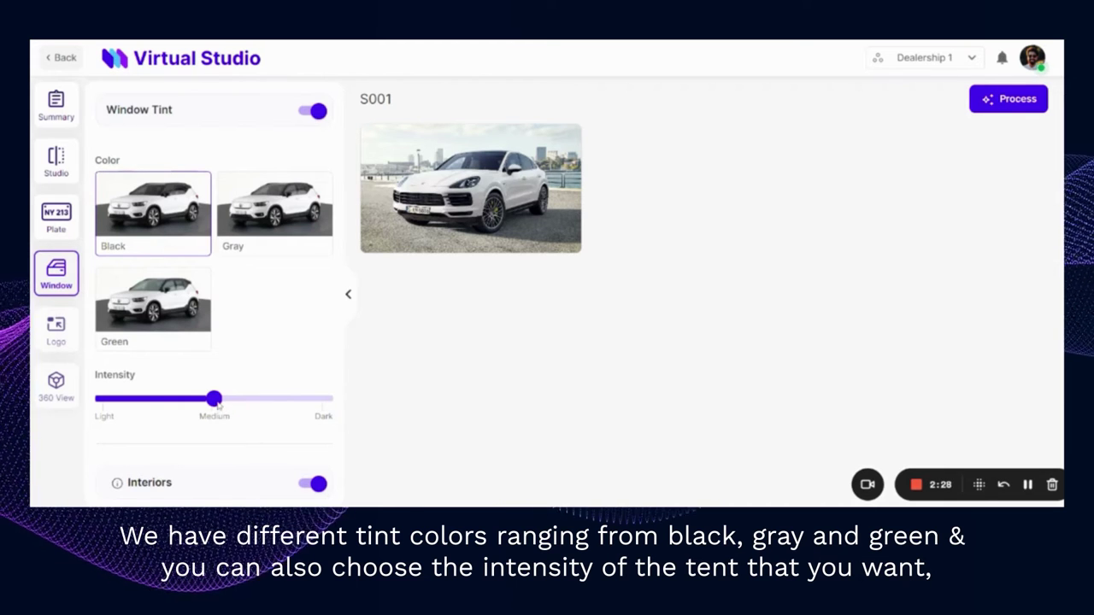
click(113, 400)
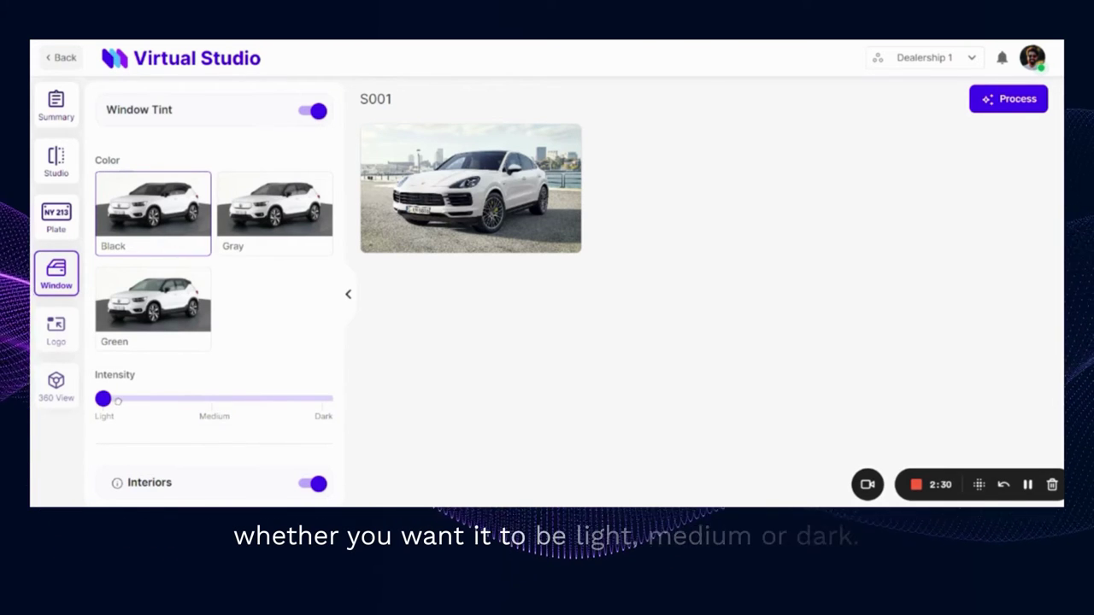
click(250, 415)
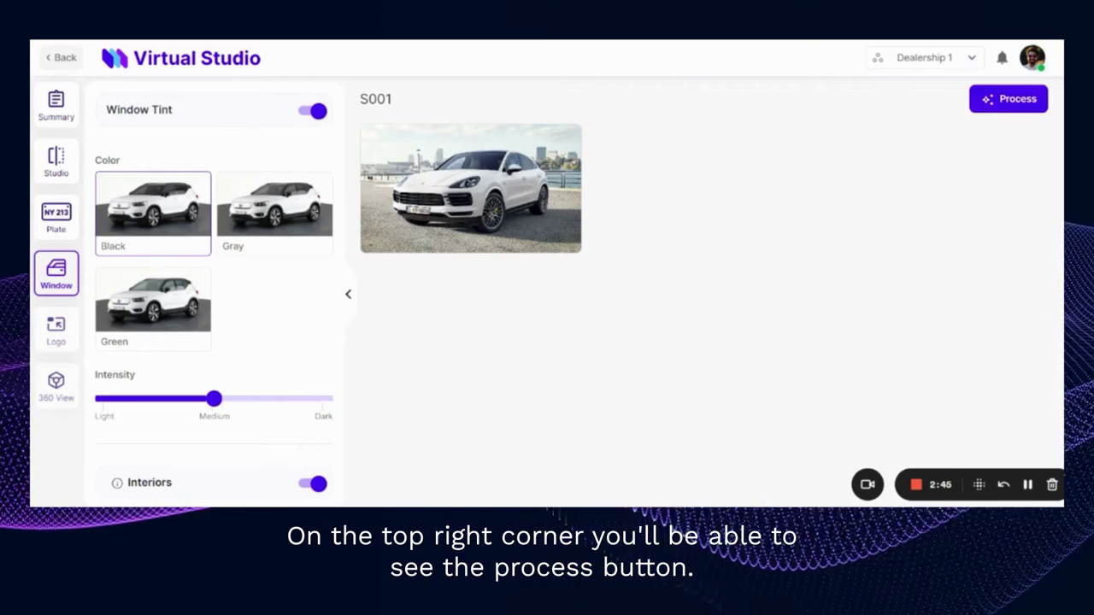
Process S001 and compare the studio result against the original photo
click(996, 101)
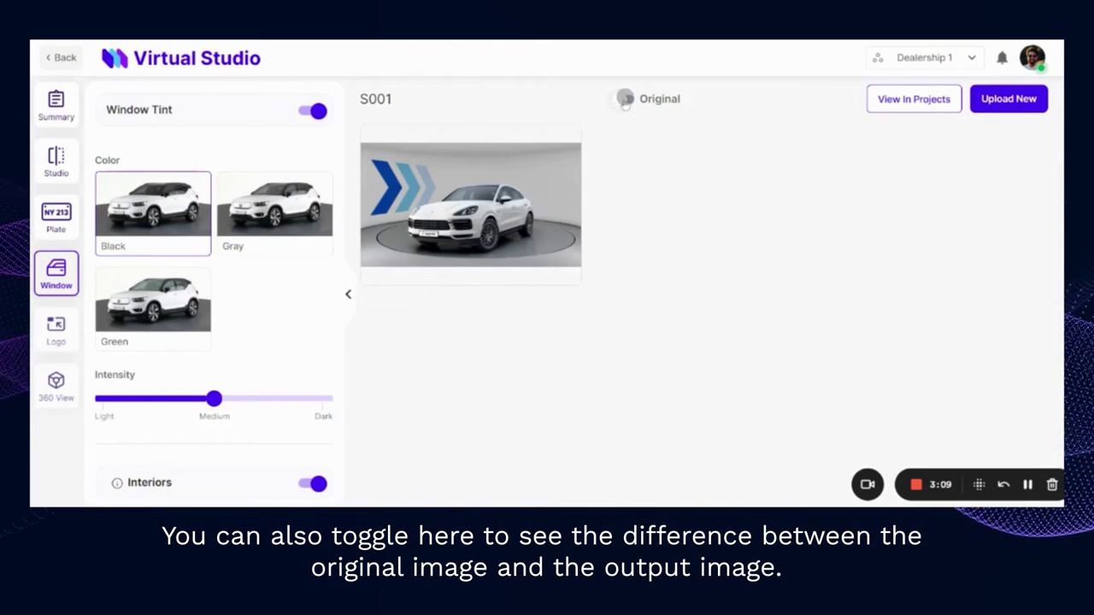
click(626, 99)
click(627, 100)
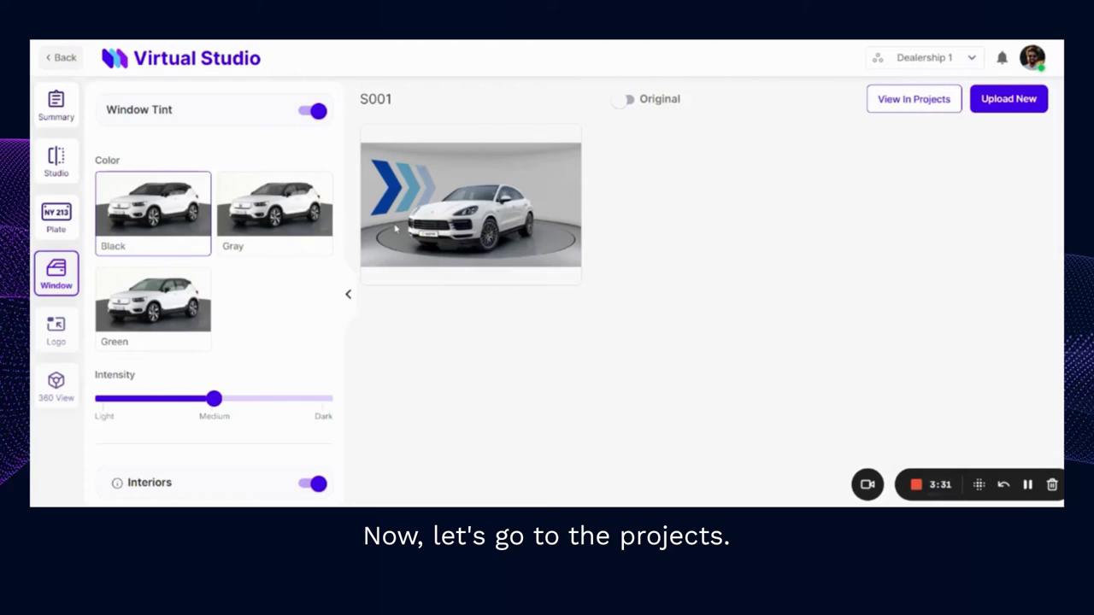
Go to the Projects page and switch between list and grid views
click(62, 58)
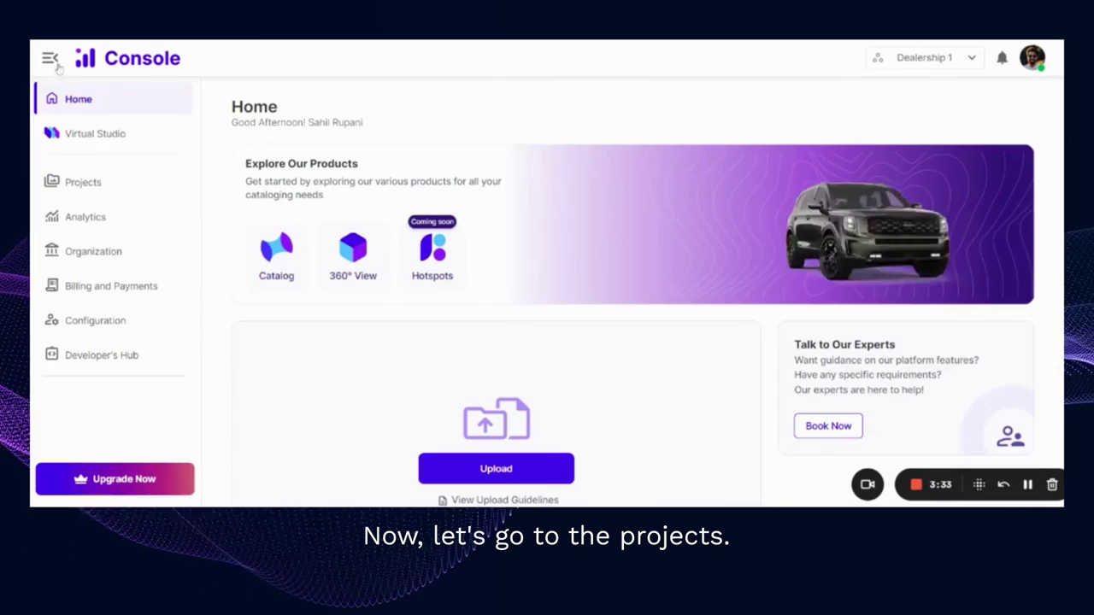
click(79, 183)
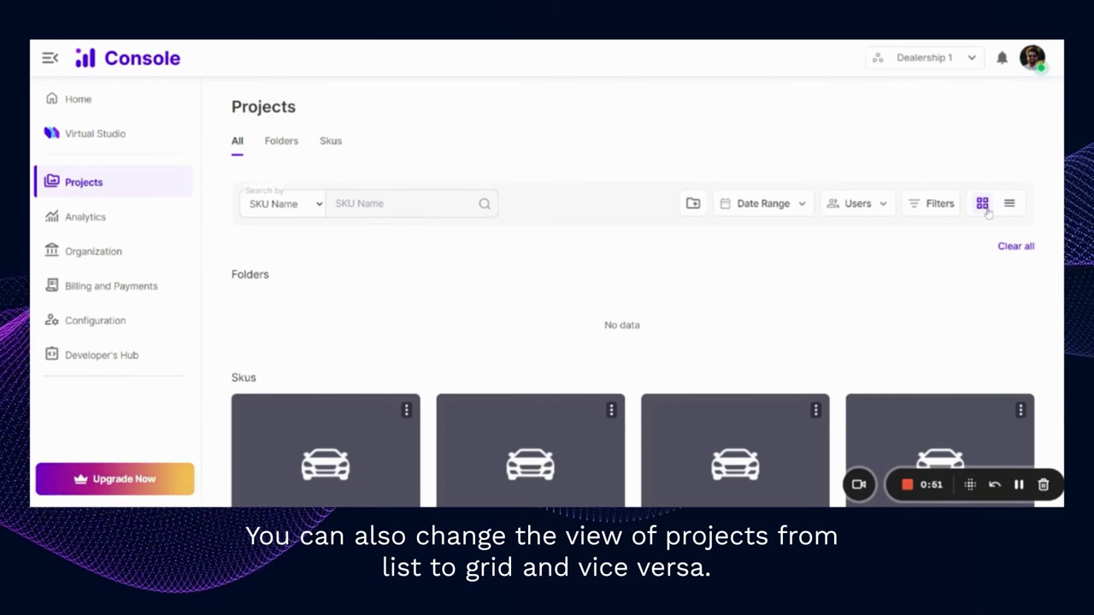
click(1010, 204)
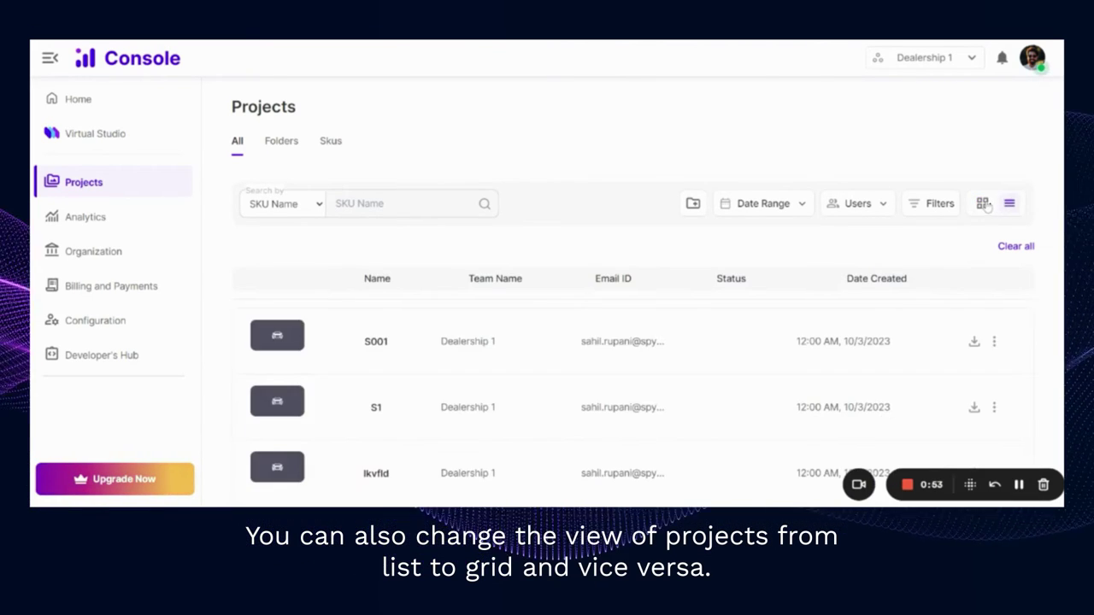
click(983, 203)
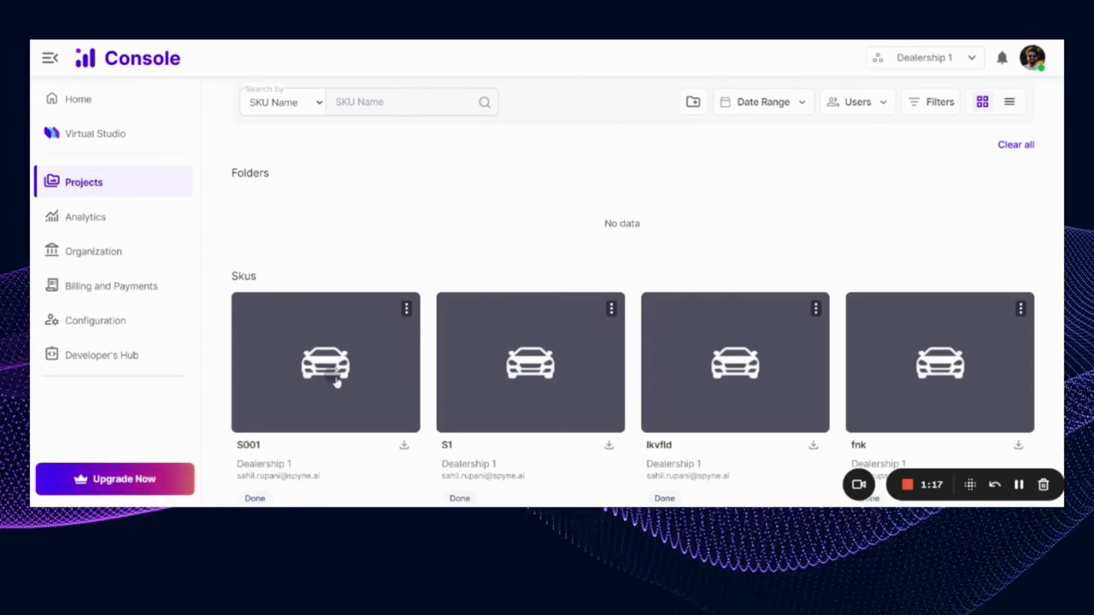
Open the S001 project and enlarge the After image beside a small Before
click(335, 376)
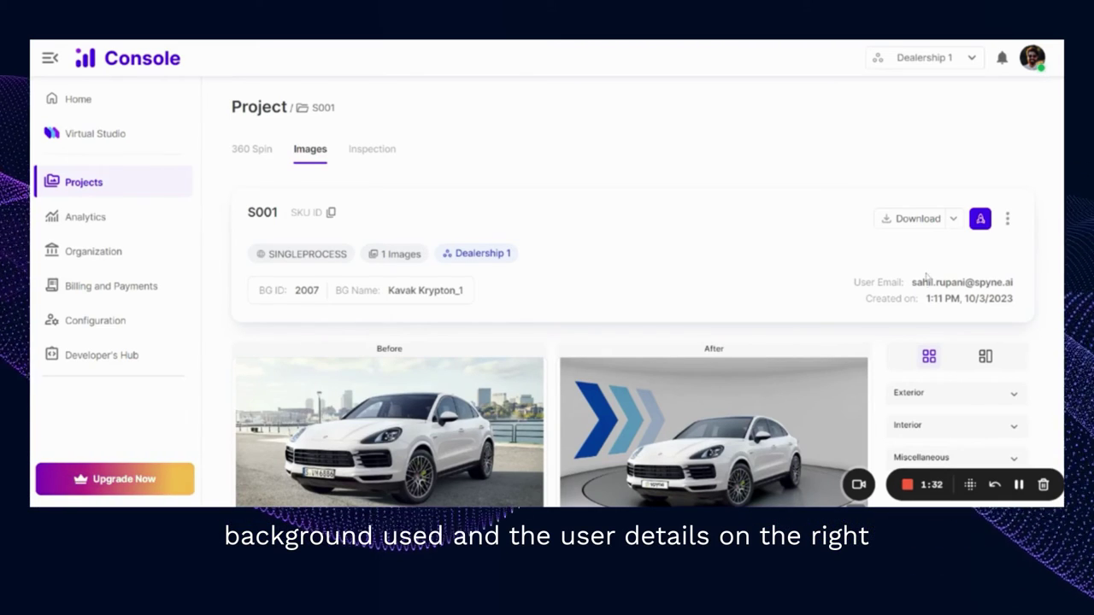
scroll(547, 290, down, 2)
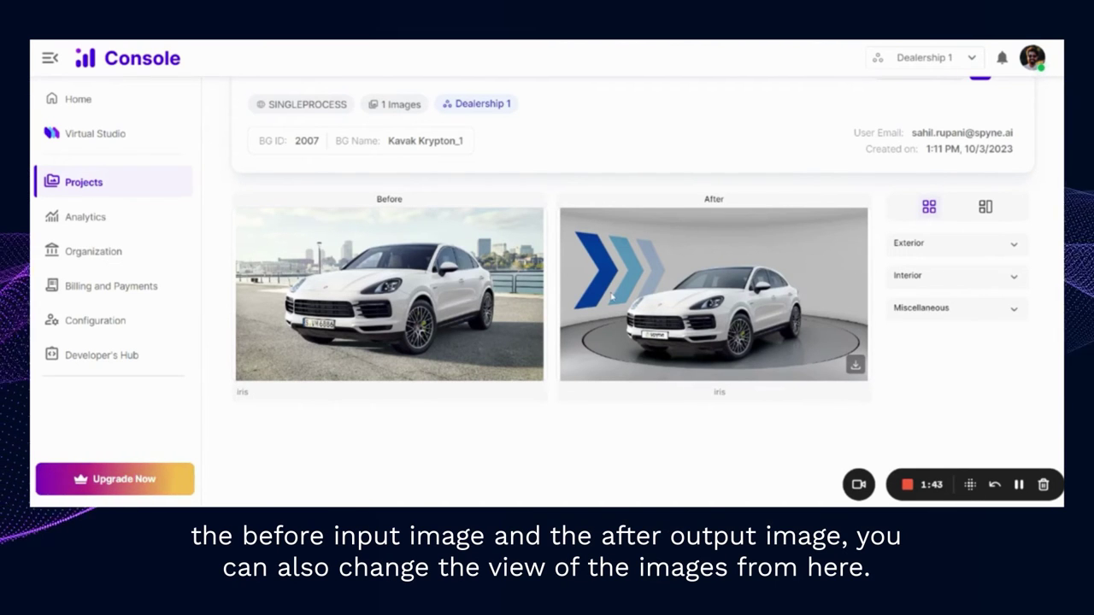
click(986, 207)
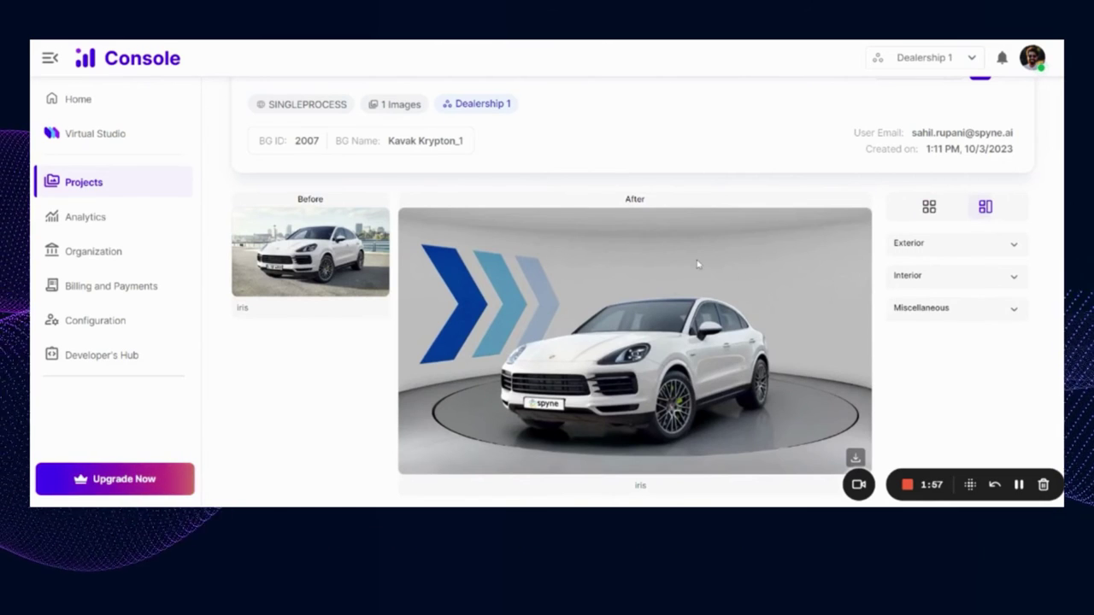
scroll(698, 265, up, 1)
scroll(697, 265, up, 1)
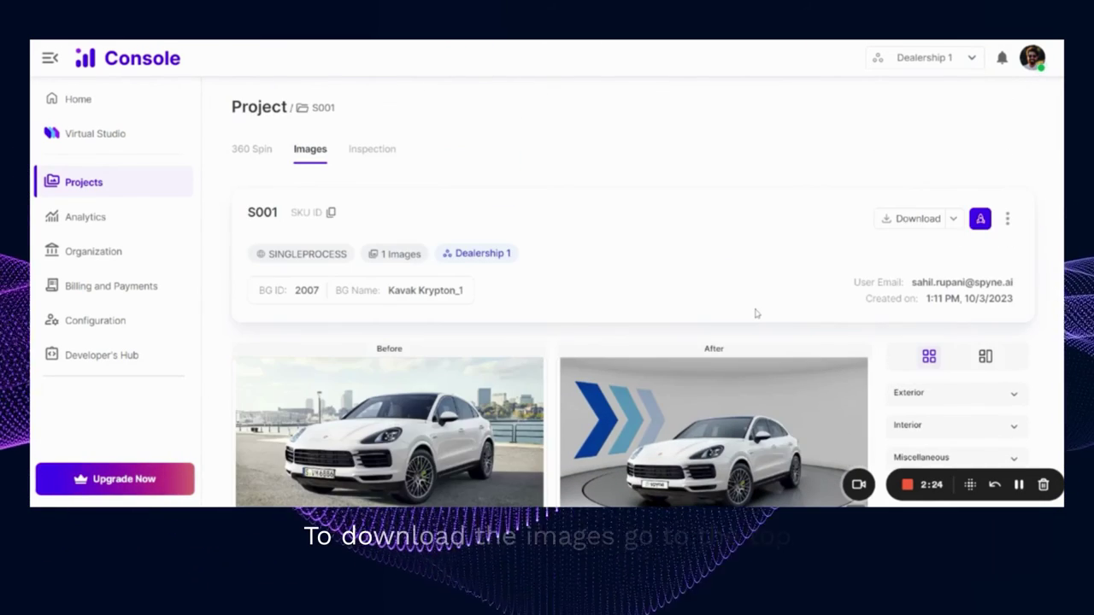
Download the S001 images as Raw & Processed in PNG / JPEG format
click(953, 220)
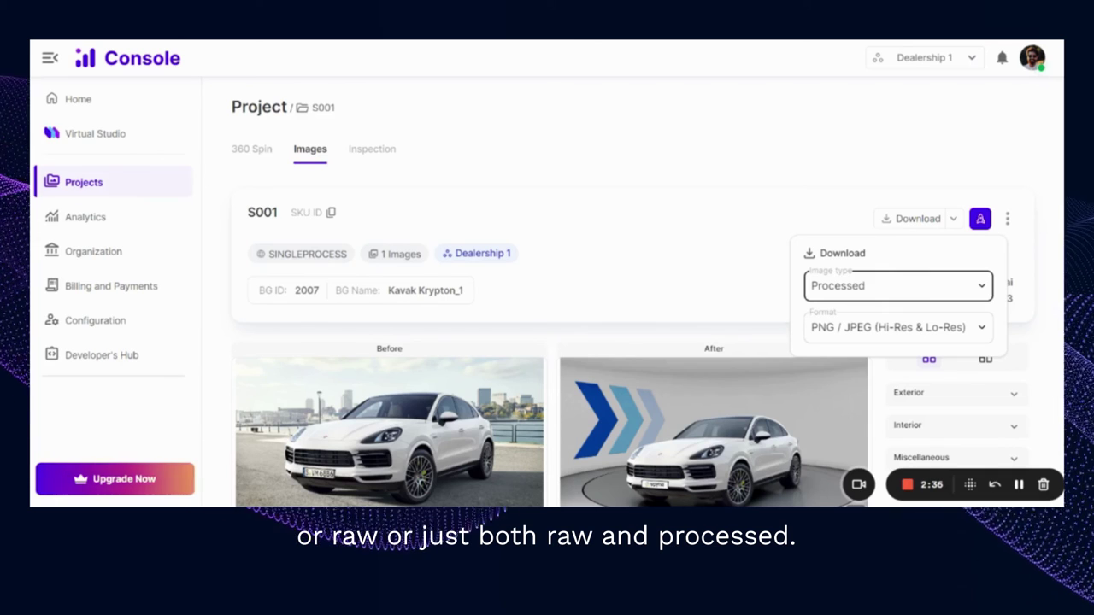
key(Down)
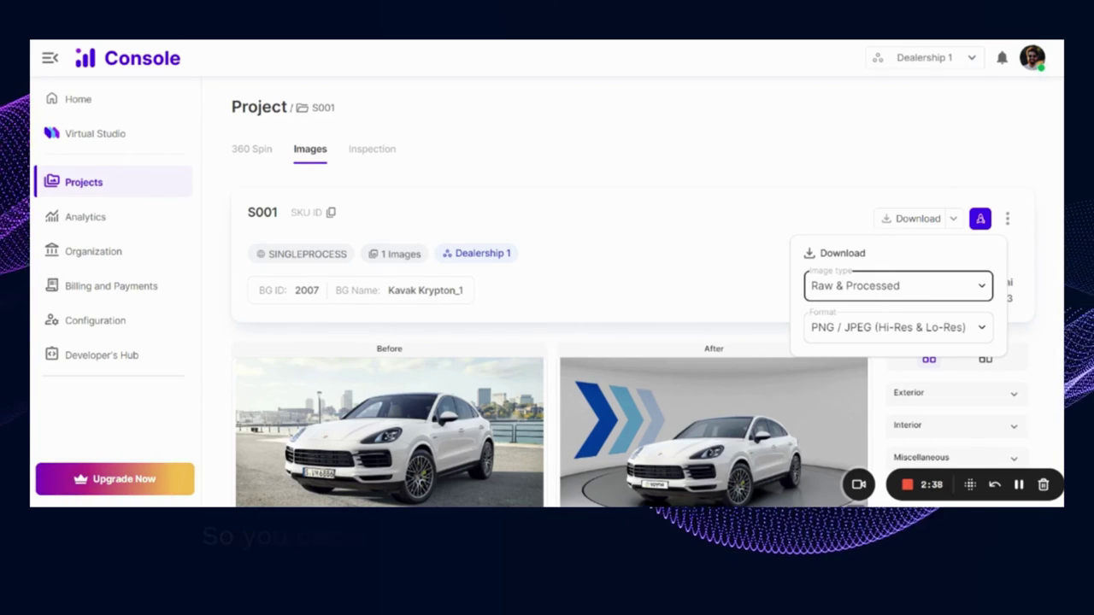
click(836, 254)
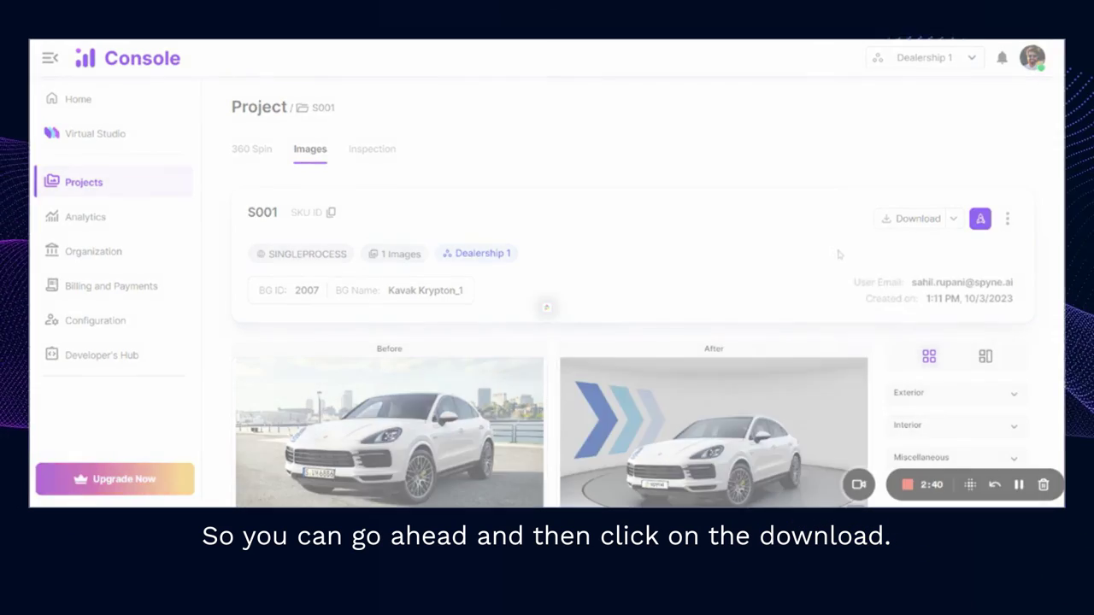